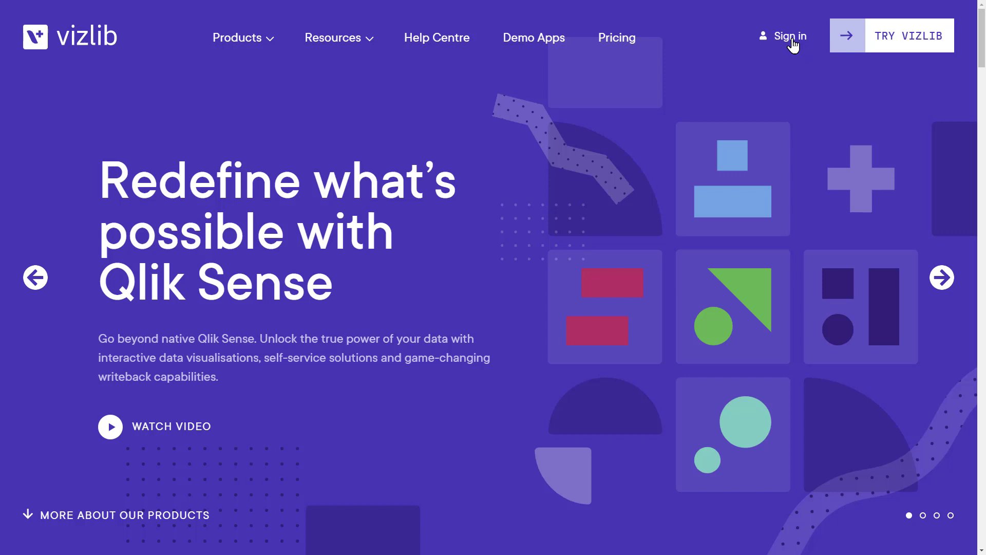
Sign in to Vizlib Portal with the existing account's email address and password
click(792, 45)
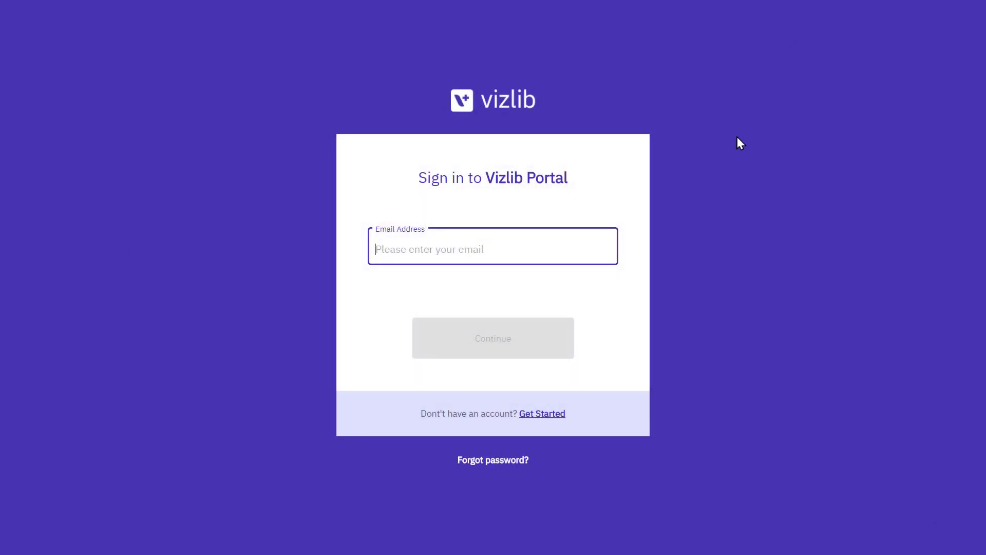
click(536, 417)
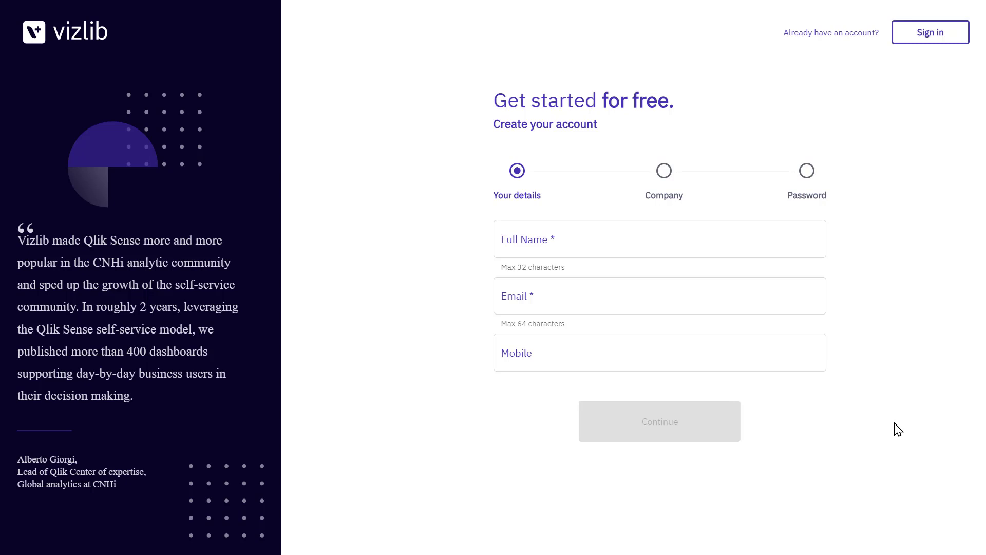
click(933, 35)
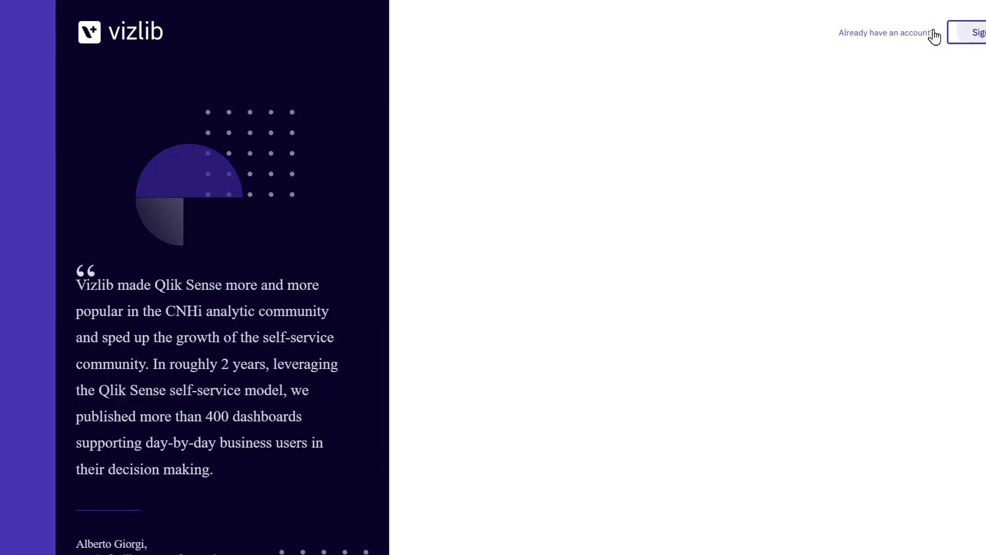
click(485, 341)
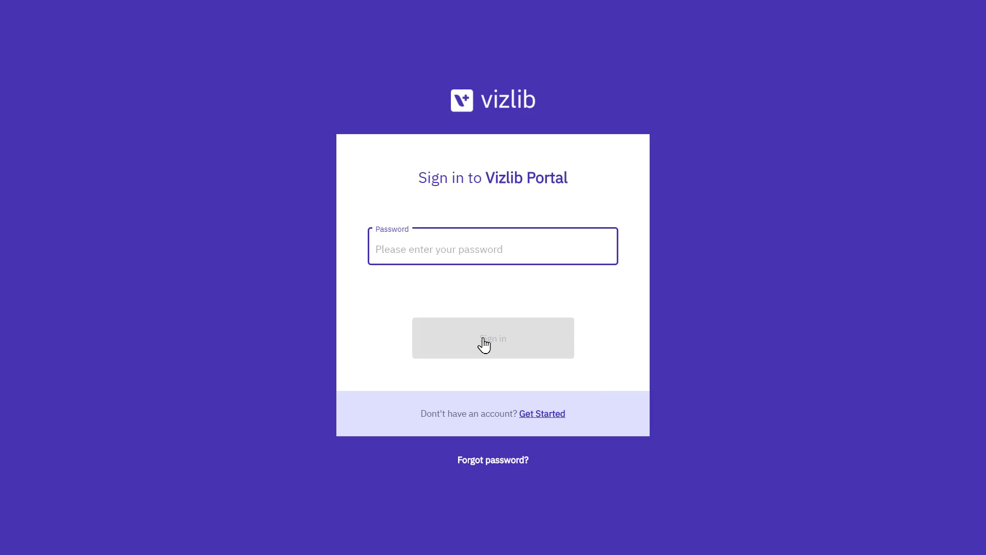
text(********)
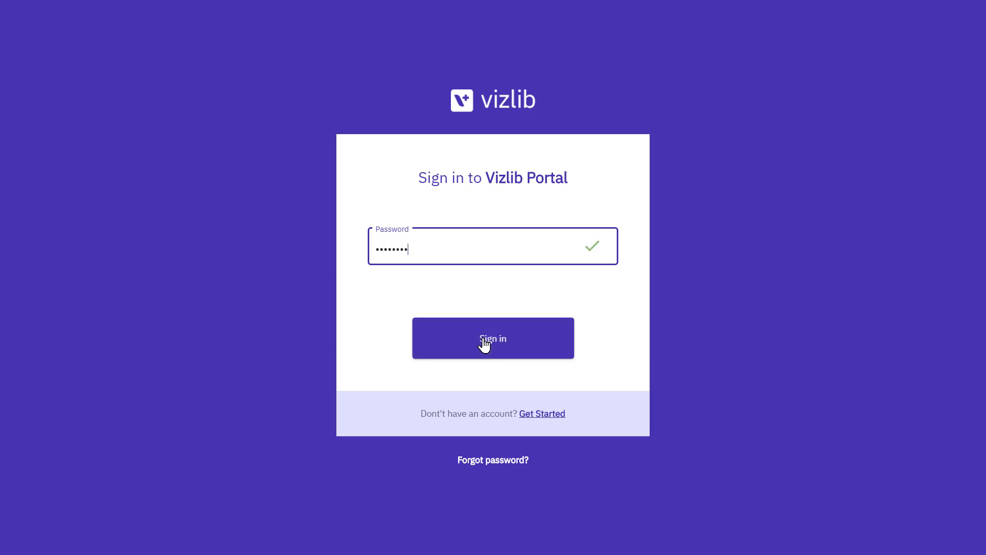
click(542, 343)
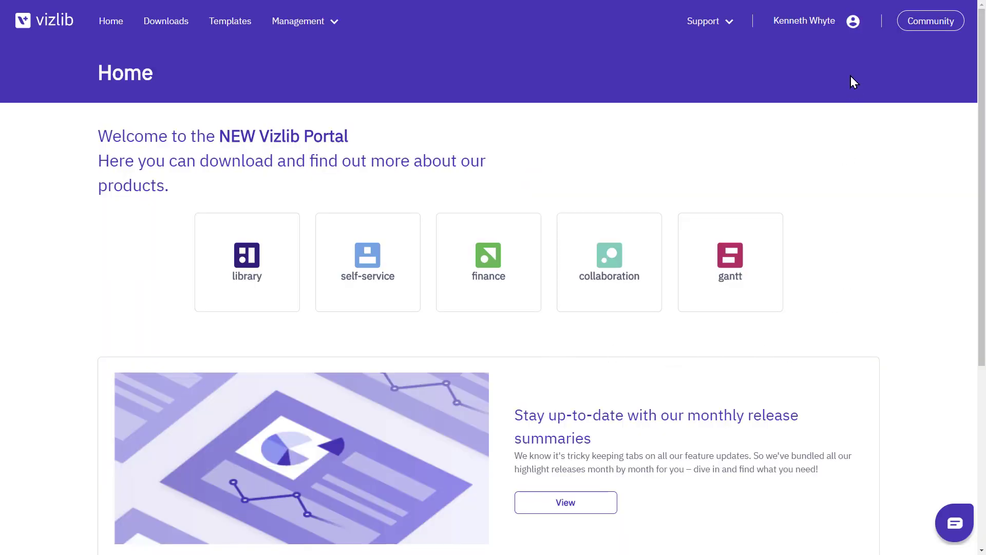
Glance at the account menu, then go to the portal's Downloads page
click(852, 23)
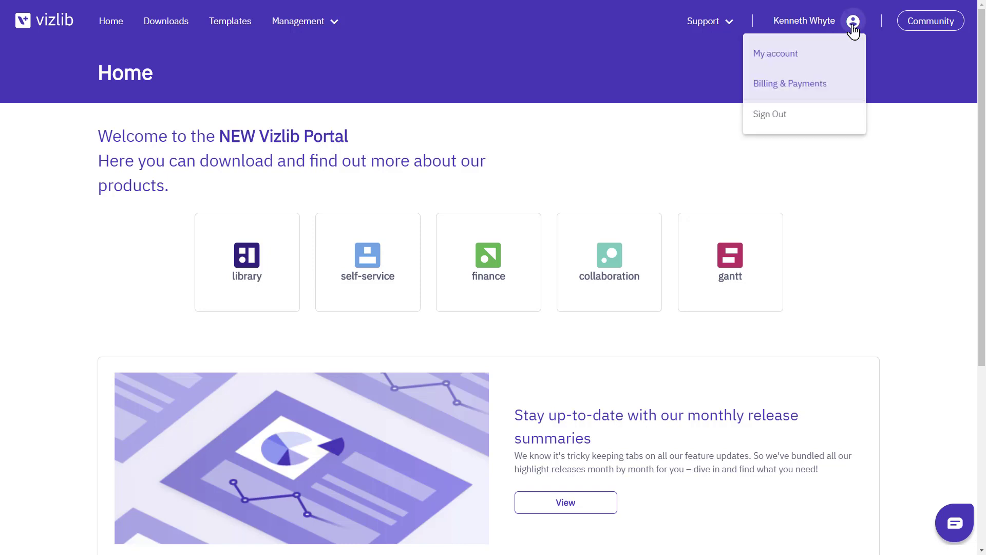
click(850, 207)
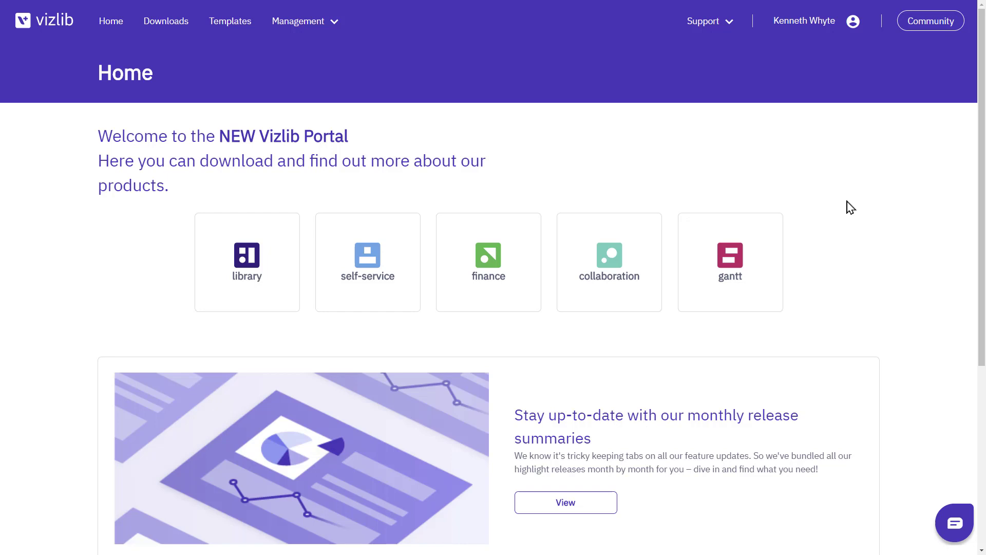
click(166, 21)
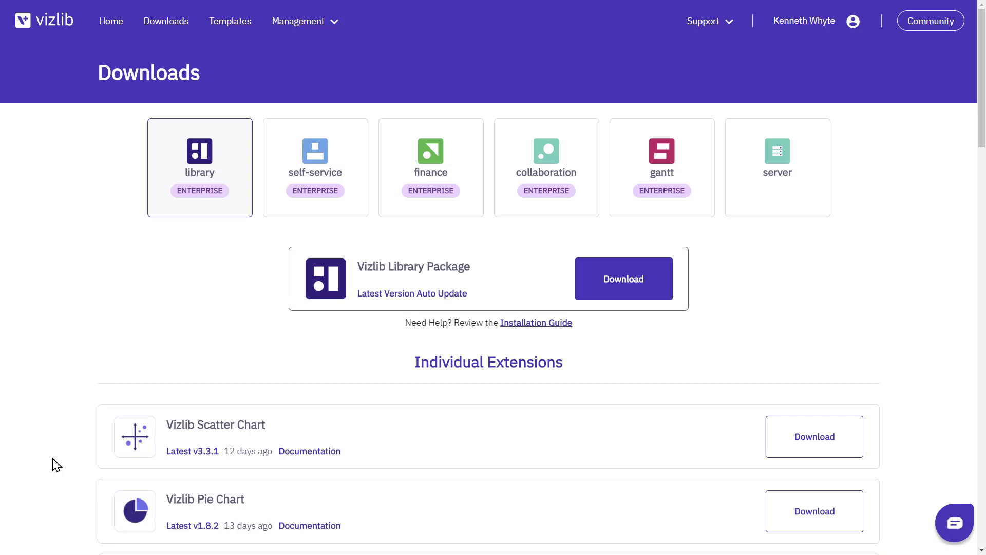
Preview the Self-Service package downloads, then switch back to the Library package
click(283, 196)
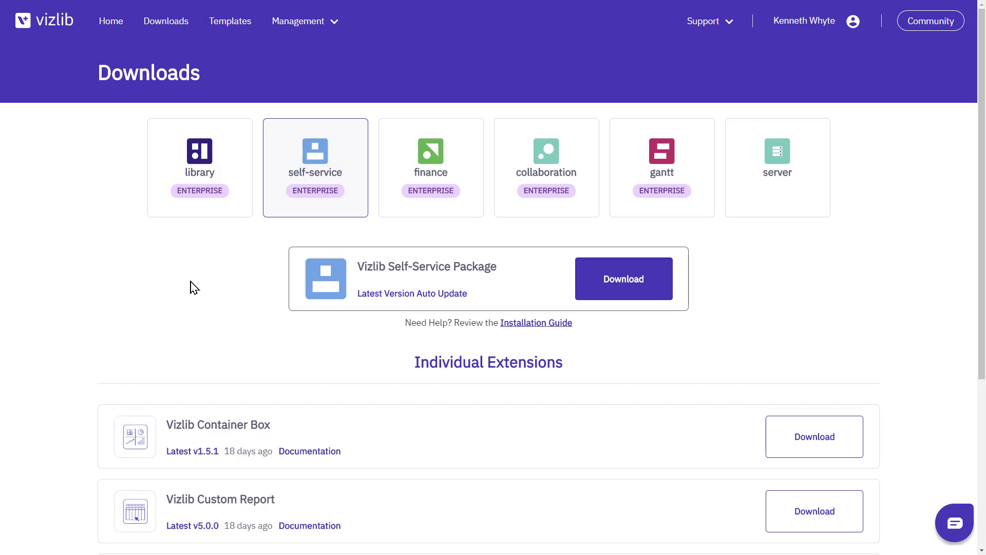
click(210, 204)
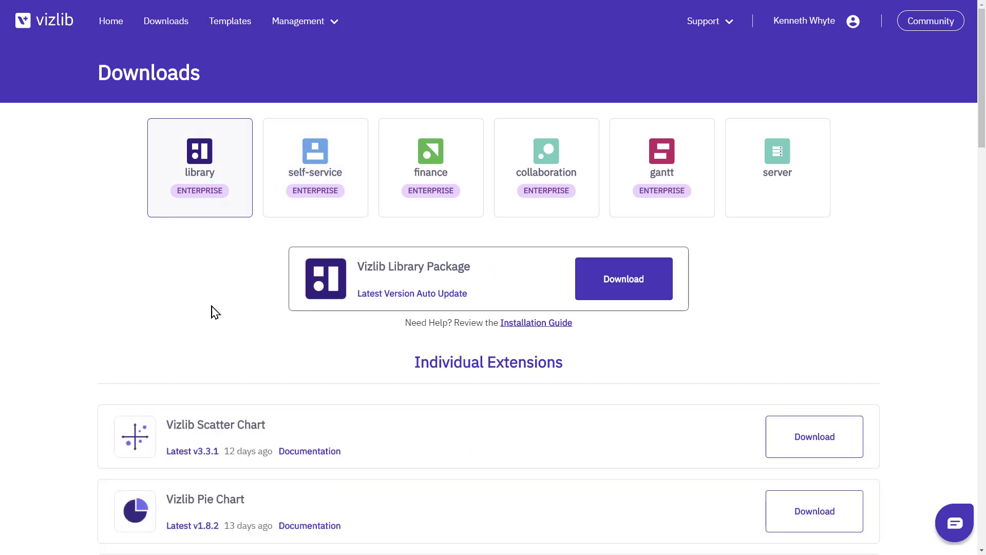
Download the Vizlib Library Package as an Offline, Latest Version zip
click(650, 288)
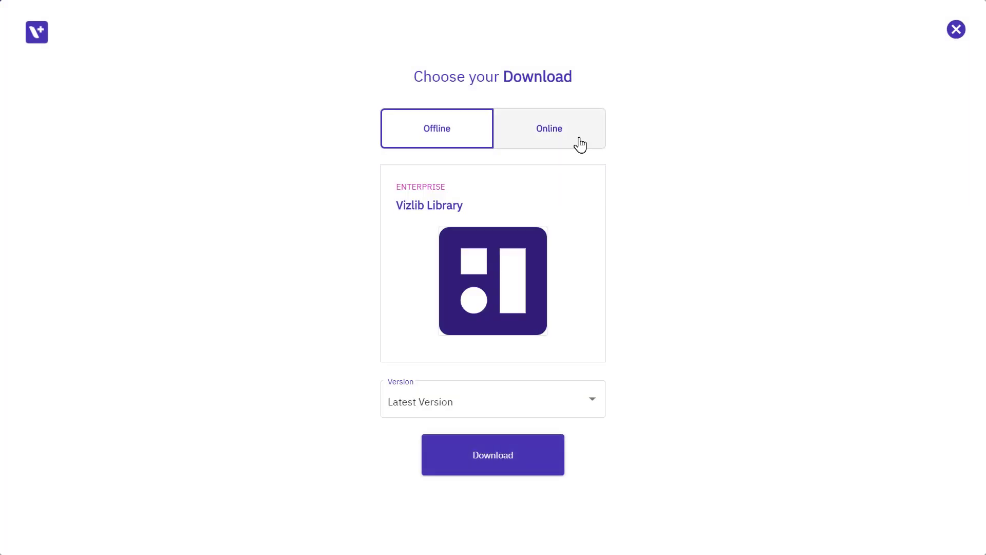
click(579, 143)
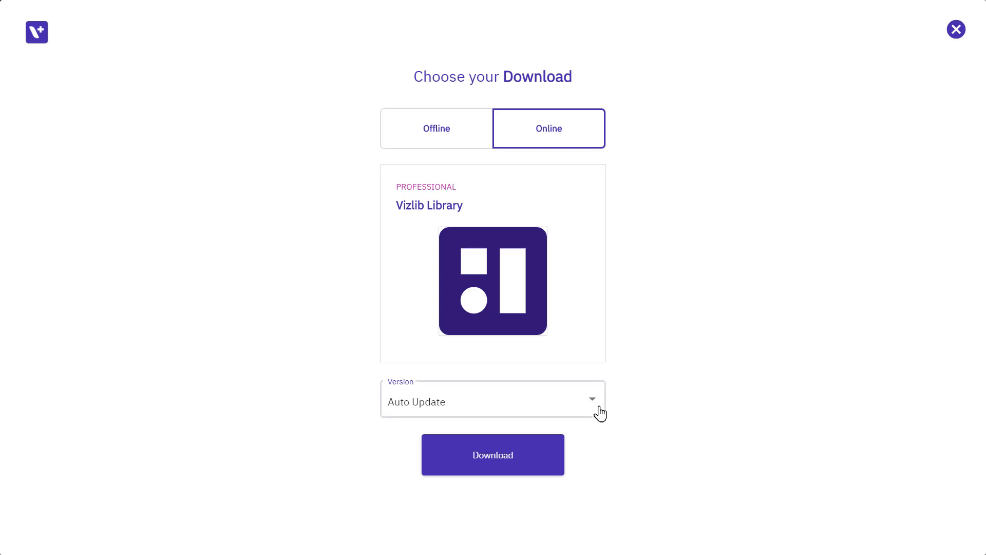
click(600, 413)
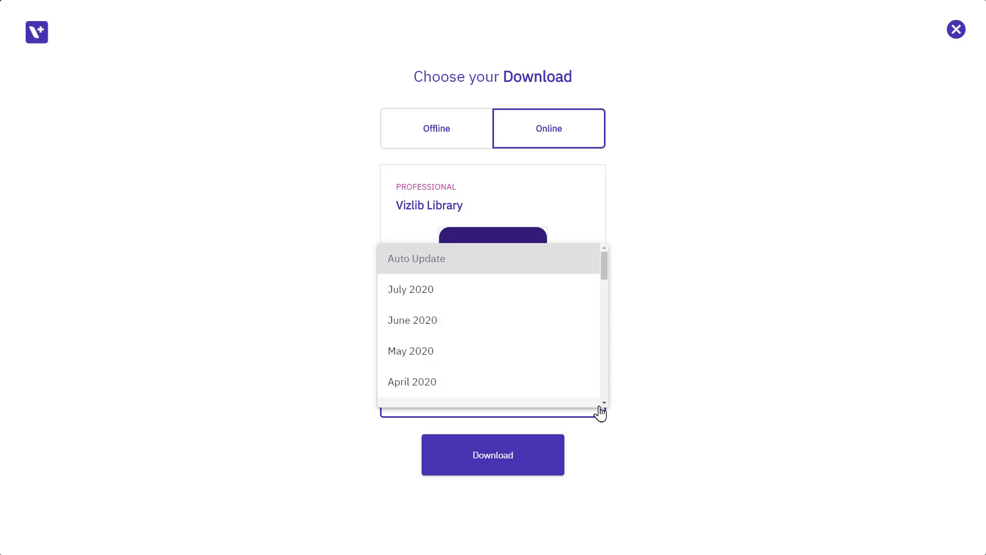
click(836, 385)
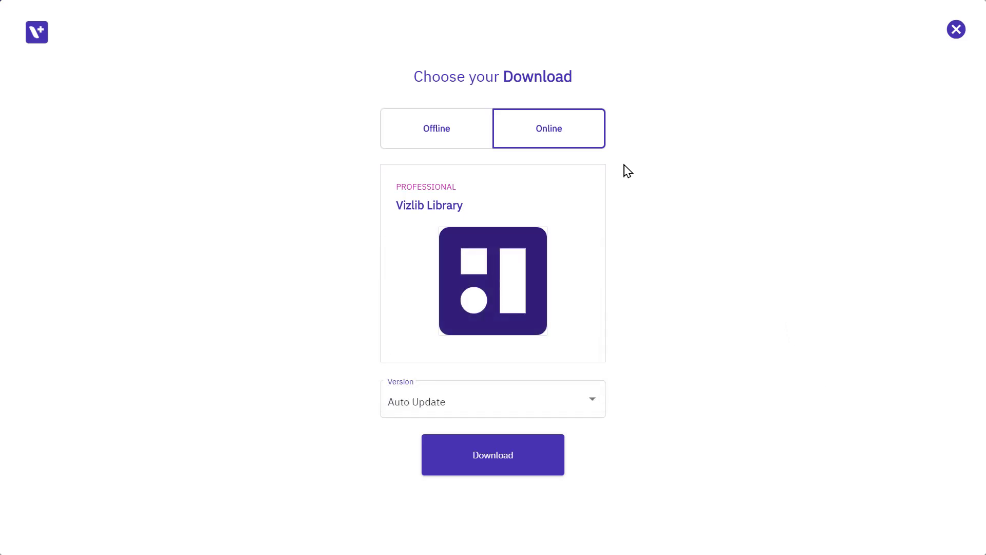
key(Left)
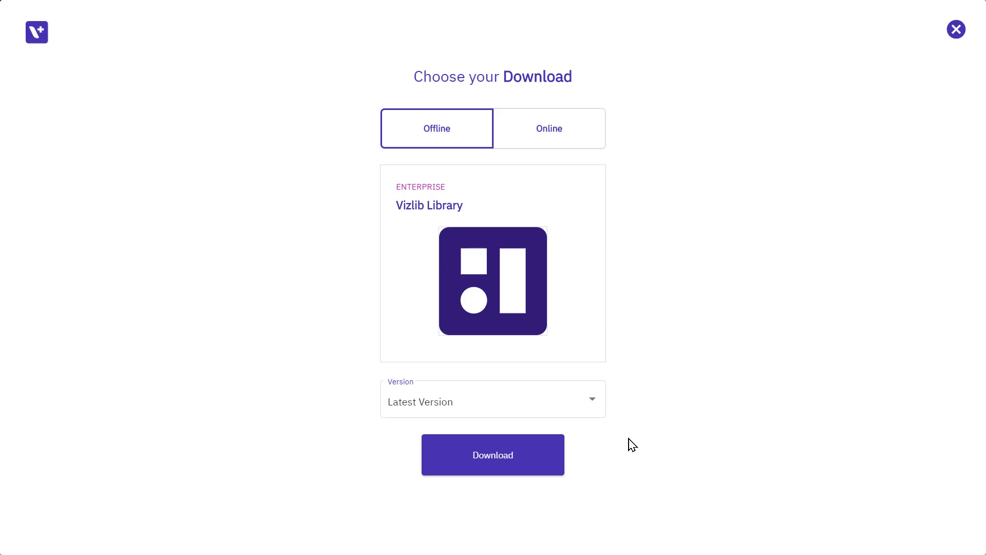
click(592, 405)
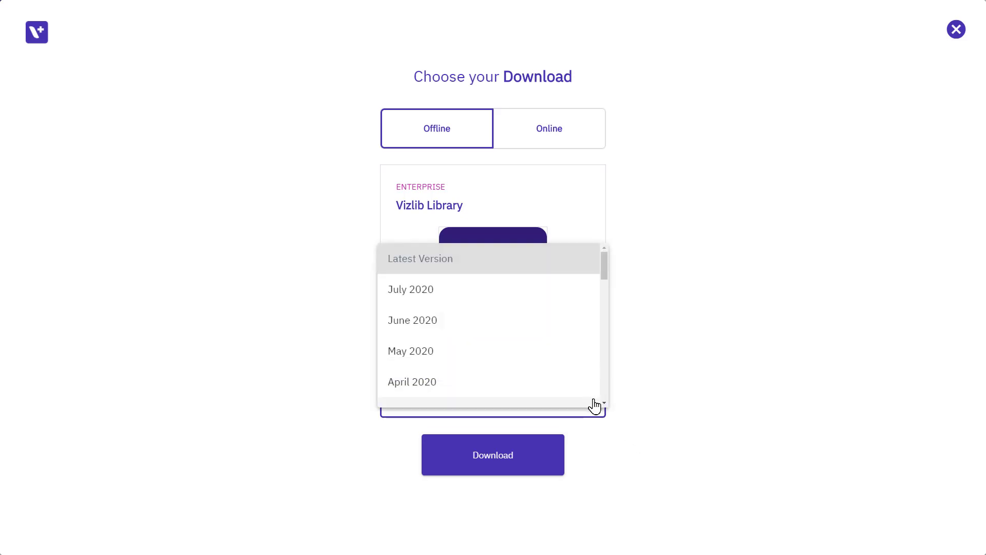
click(774, 387)
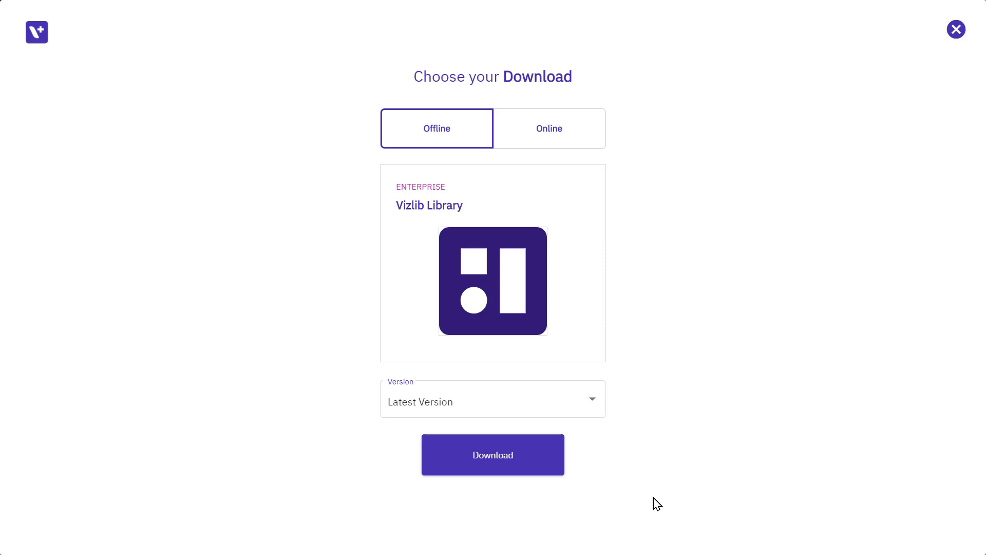
click(551, 462)
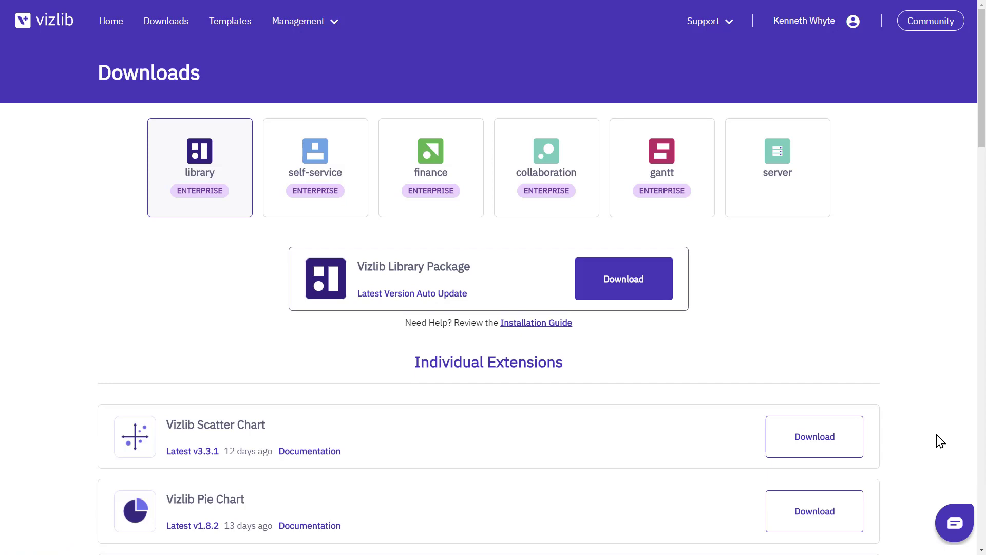
Download the offline Vizlib Scatter Chart 3.3.1 demo app
click(834, 446)
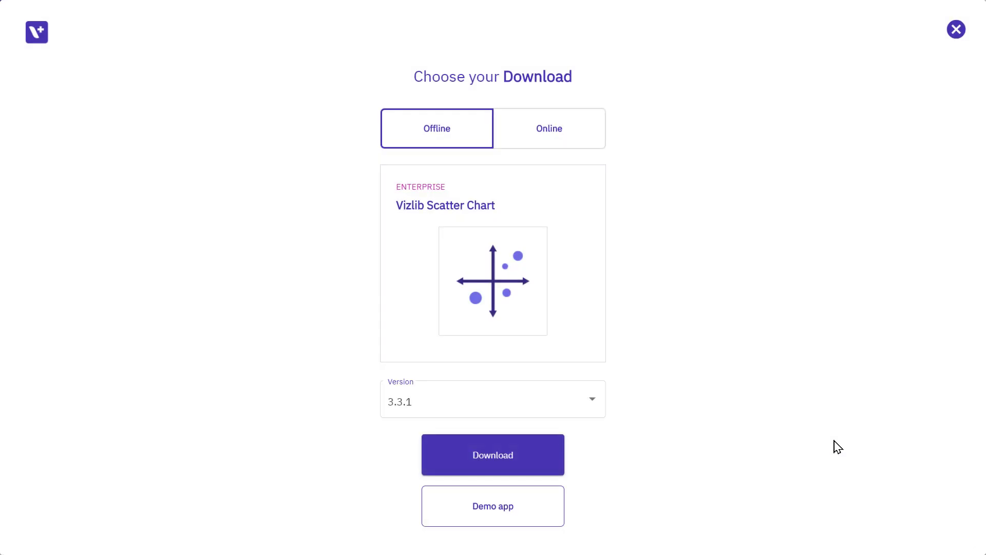
click(593, 139)
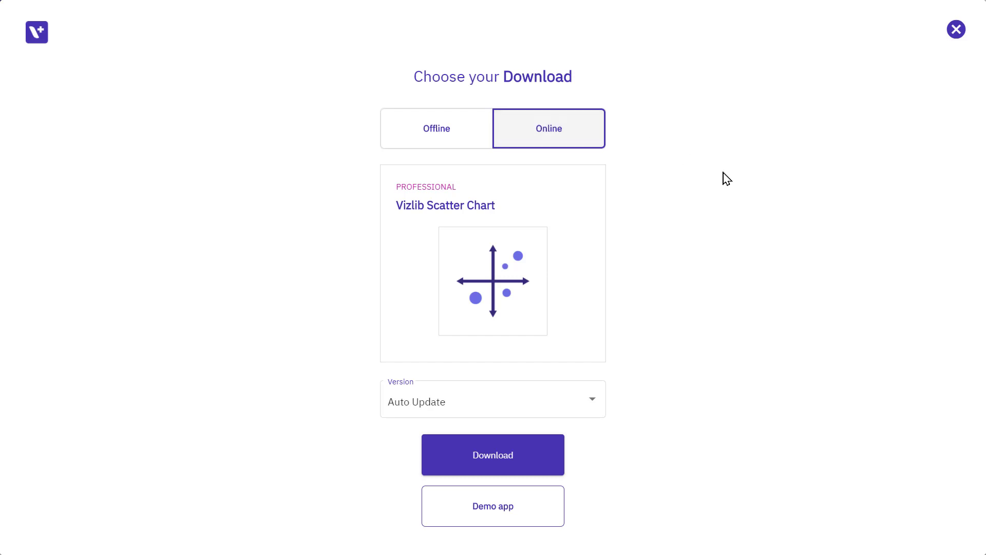
click(592, 404)
click(586, 381)
click(436, 129)
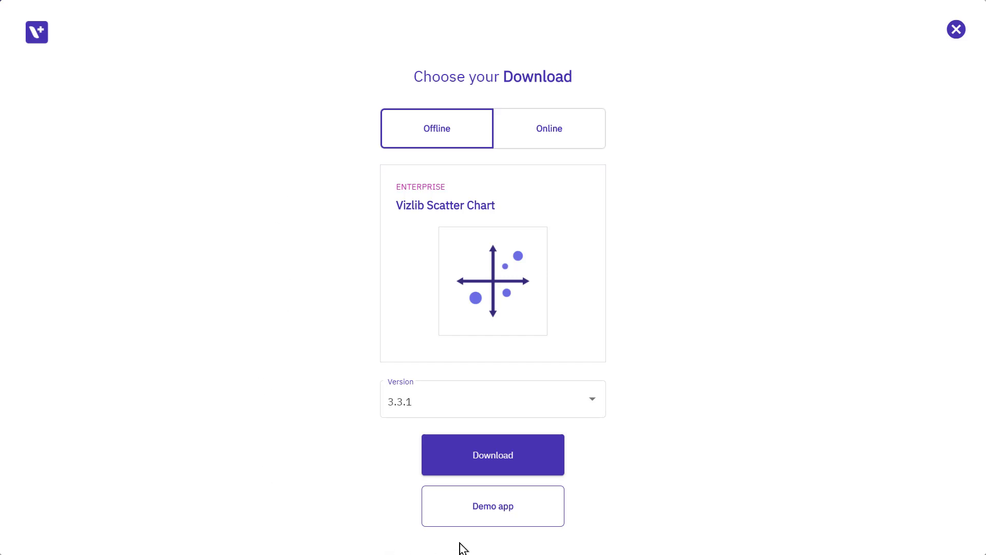
click(456, 514)
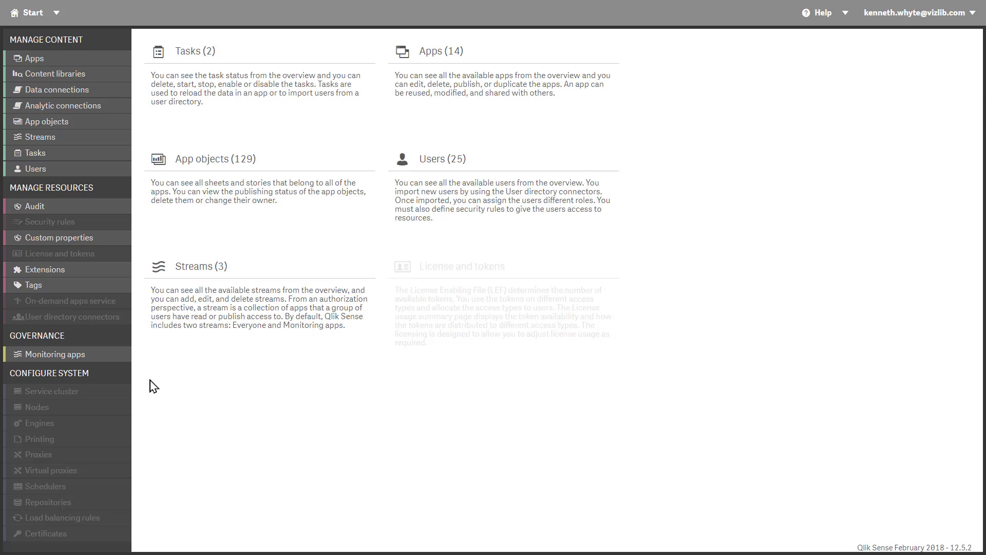
Import VizlibLibrary-latest_13-08-20 (1).zip on the QMC Extensions page
click(114, 274)
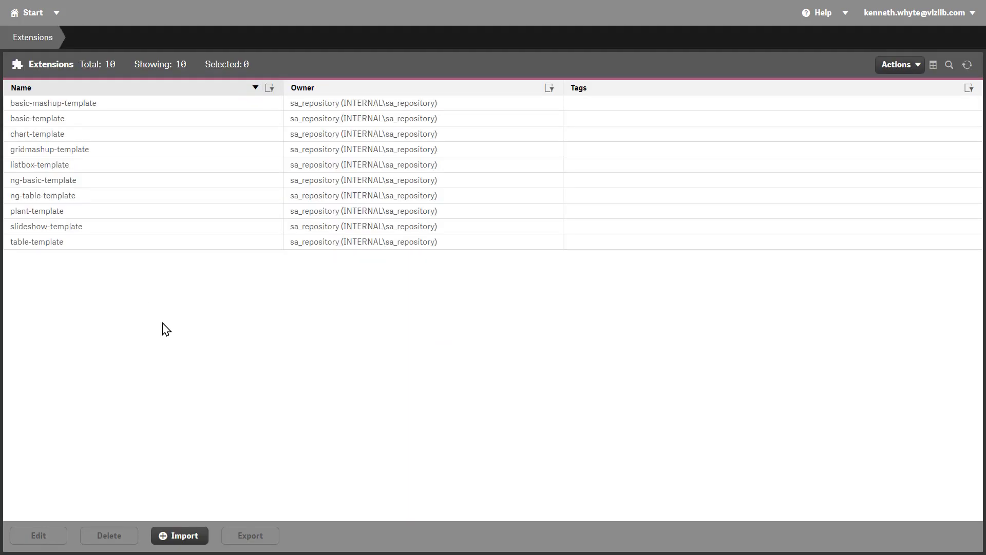
click(185, 542)
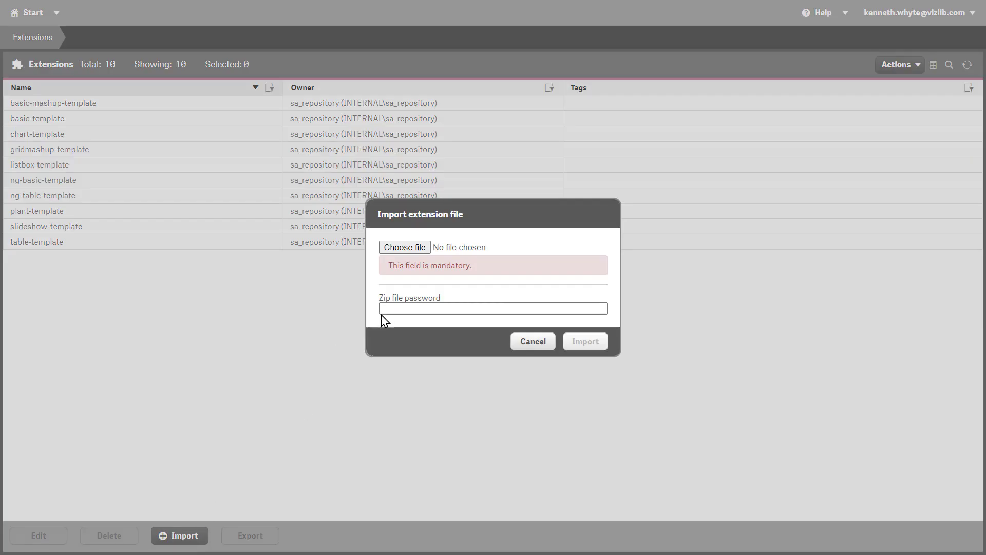
click(402, 247)
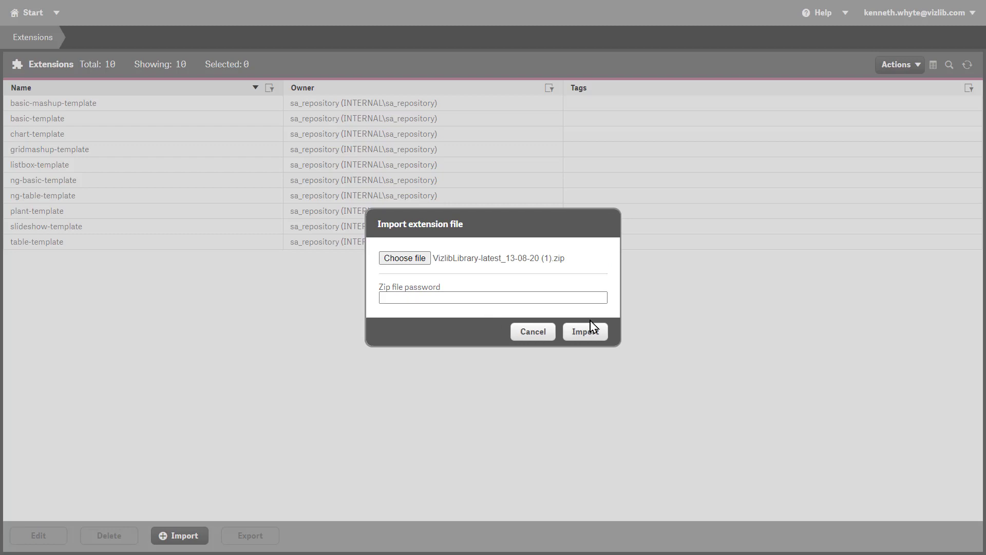
click(594, 334)
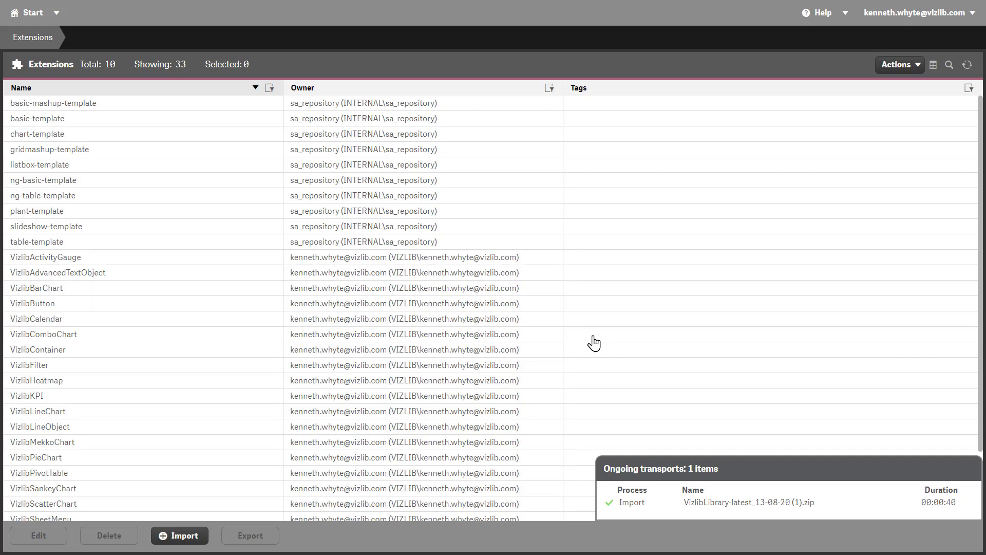
scroll(554, 259, down, 3)
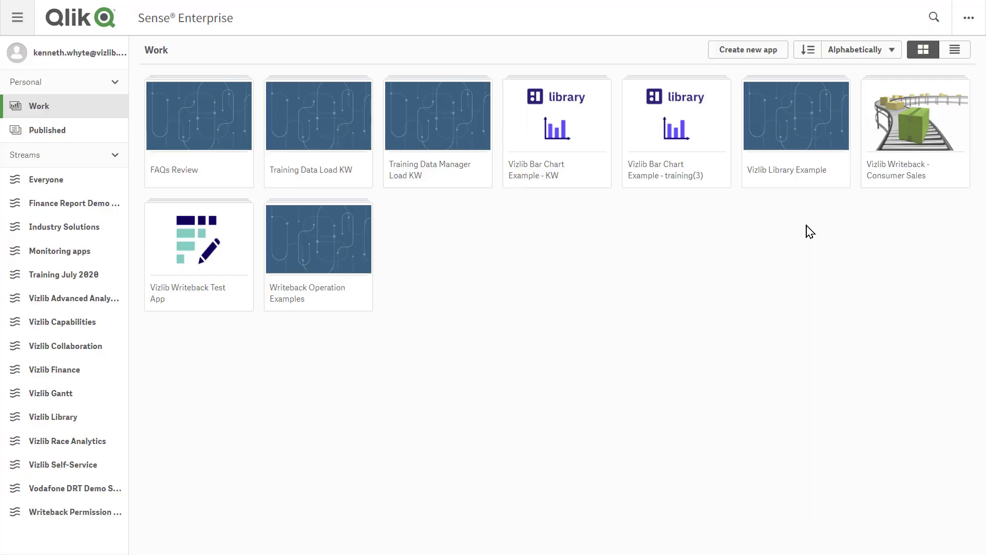
Edit the Vizlib Library Example Sheet and expand Vizlib Library under Custom objects
click(804, 132)
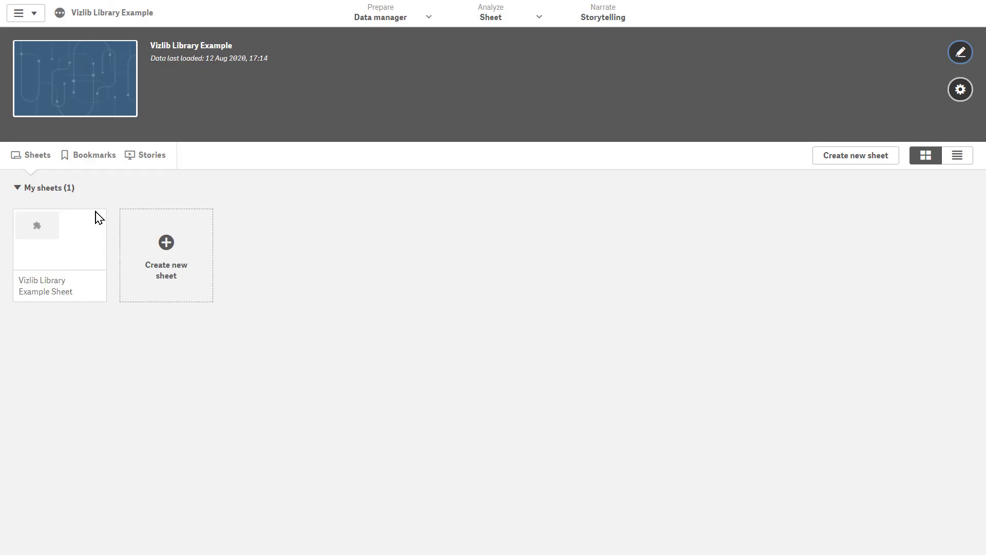
click(75, 236)
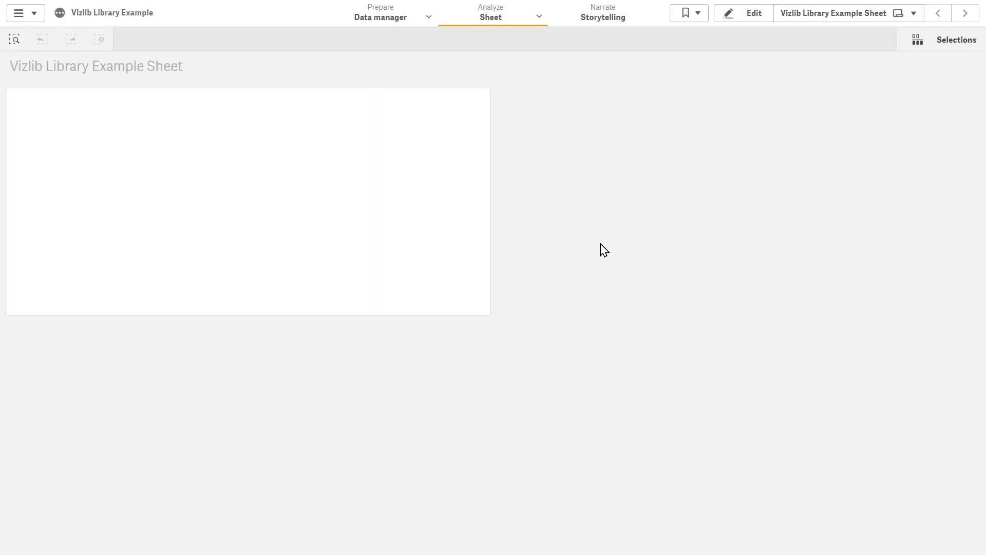
click(750, 19)
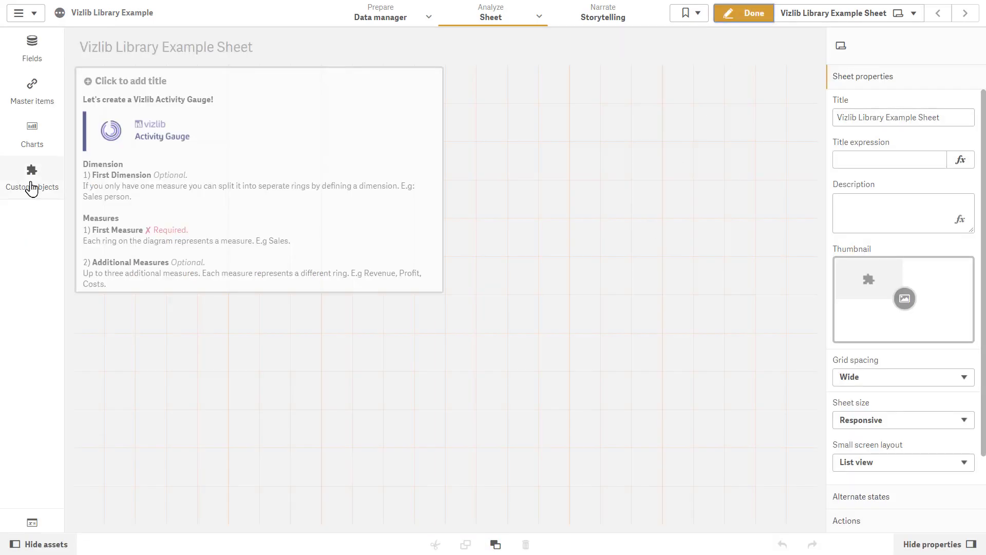
click(32, 188)
click(123, 195)
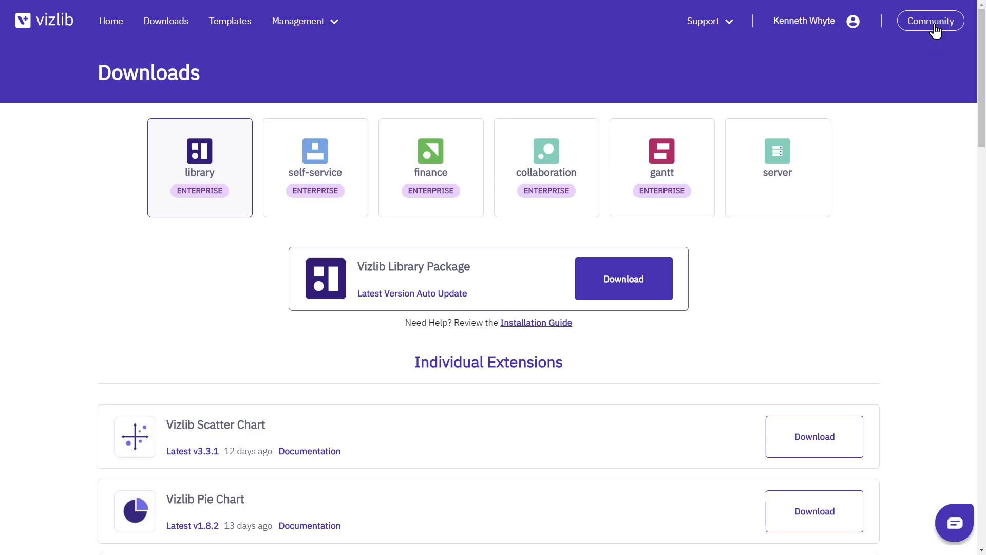
Search the help centre for 'install', open the Qlik Sense Server article, and start Message Us chat
click(934, 25)
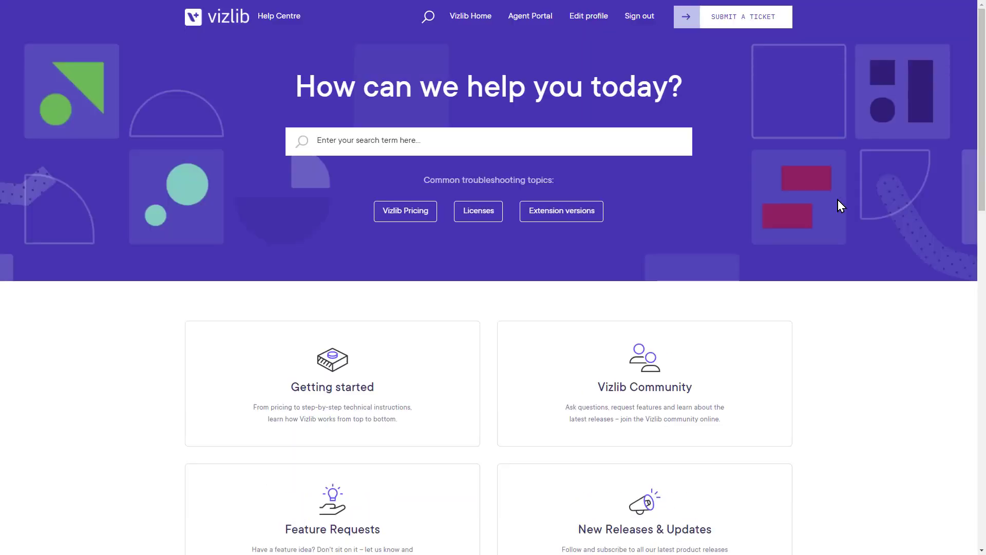
click(619, 144)
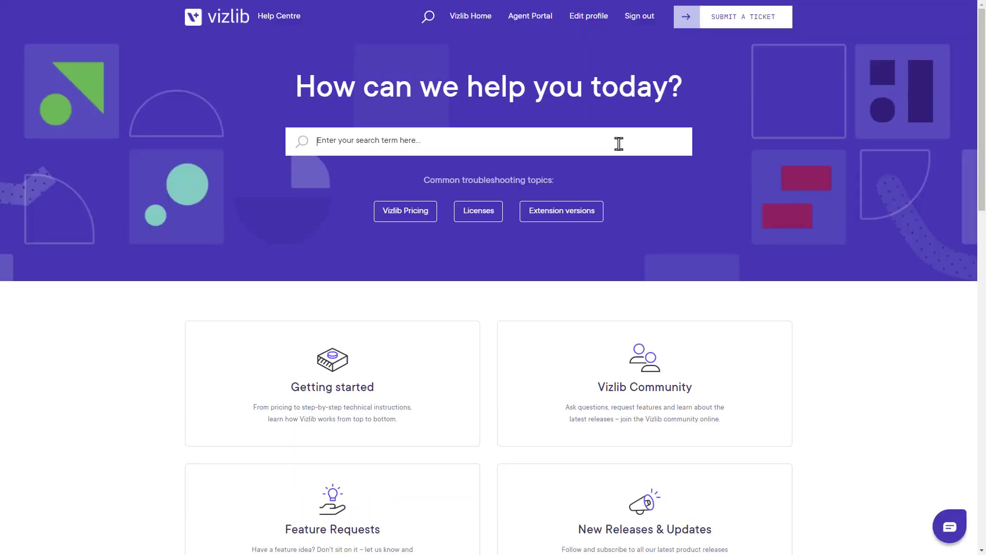
text(install)
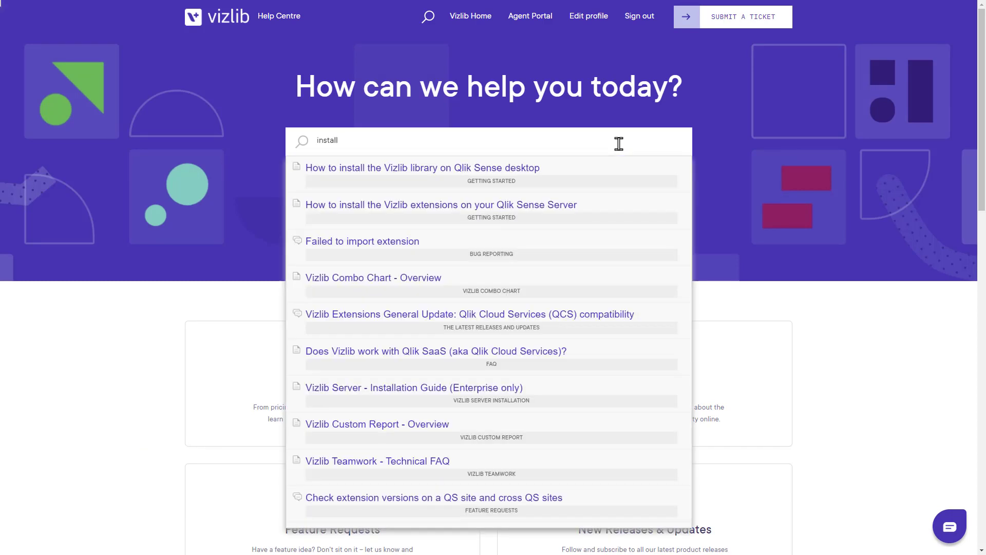
click(572, 196)
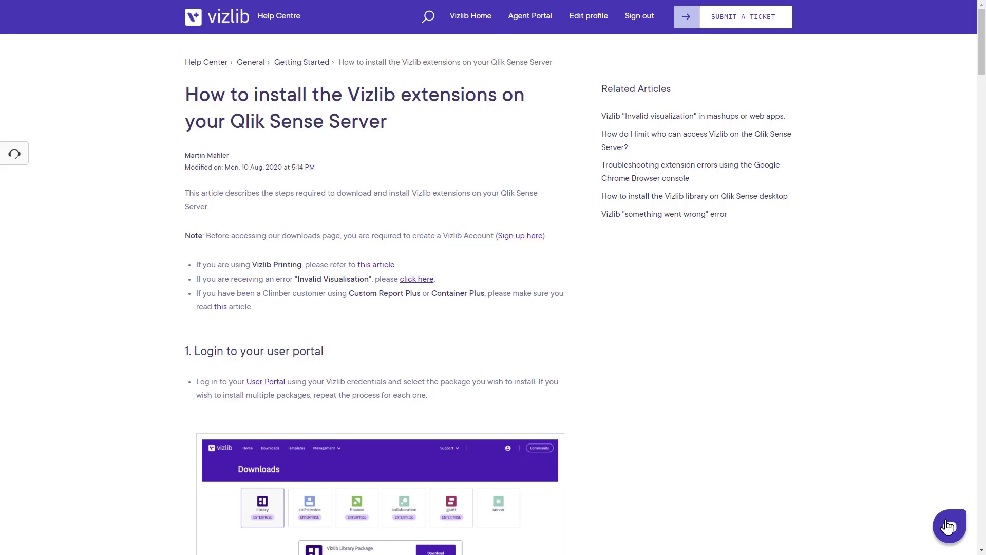
click(948, 529)
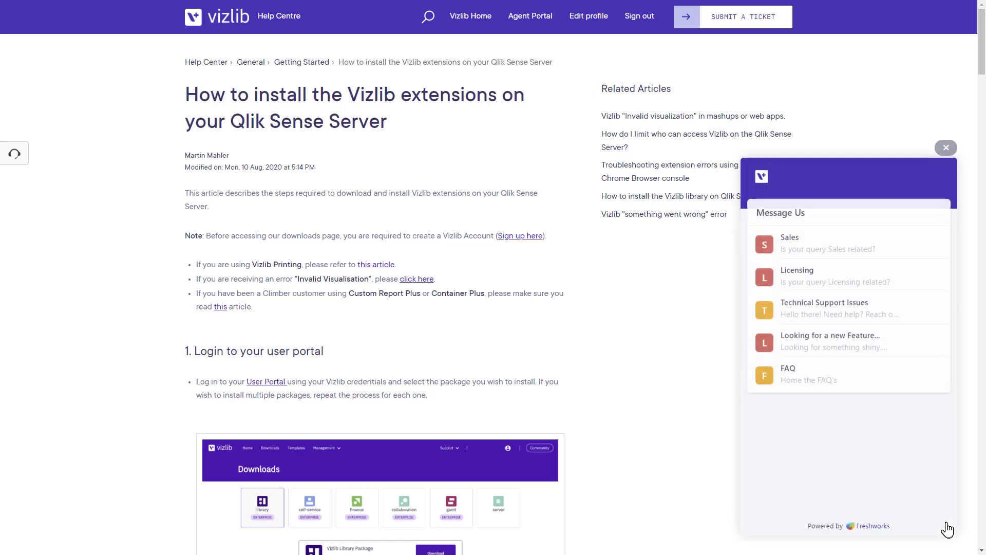